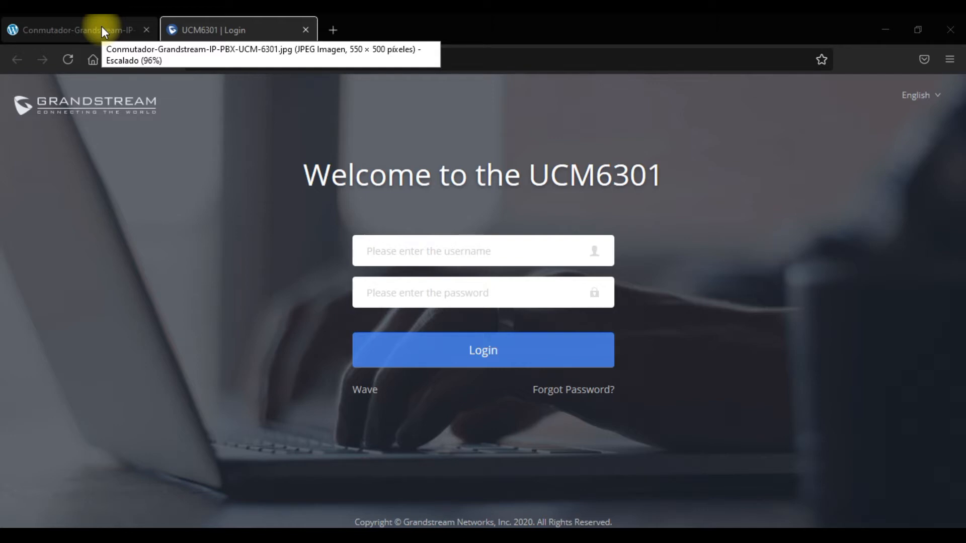
Sign in to the UCM6301 login page as admin with the account password.
{"action": "left_click", "coordinate": [101, 32]}
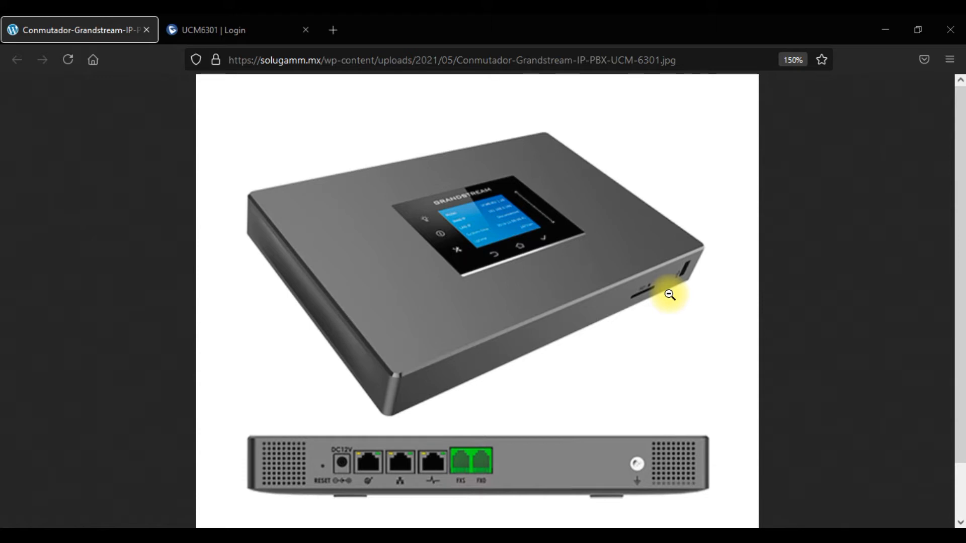
{"action": "left_click", "coordinate": [259, 22]}
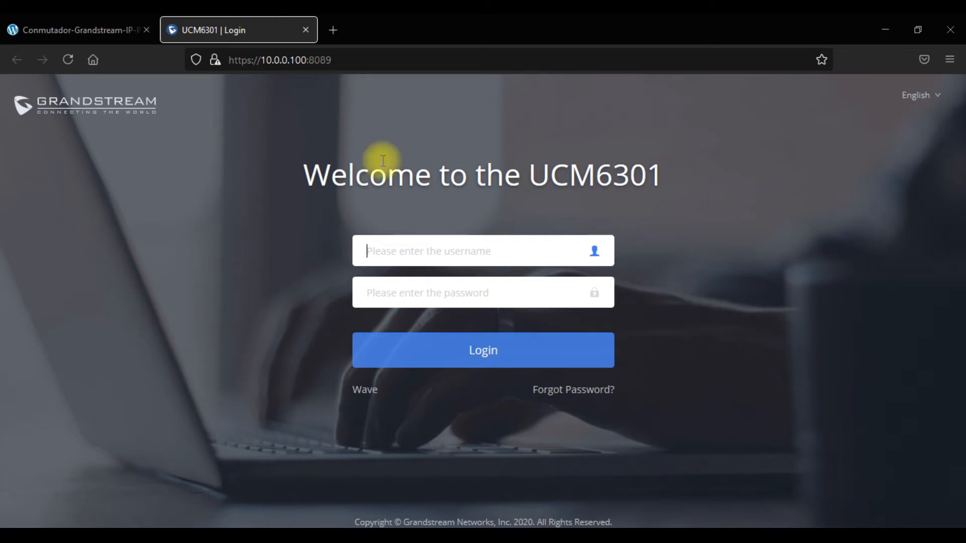
{"action": "type", "text": "admin"}
{"action": "key", "text": "Tab"}
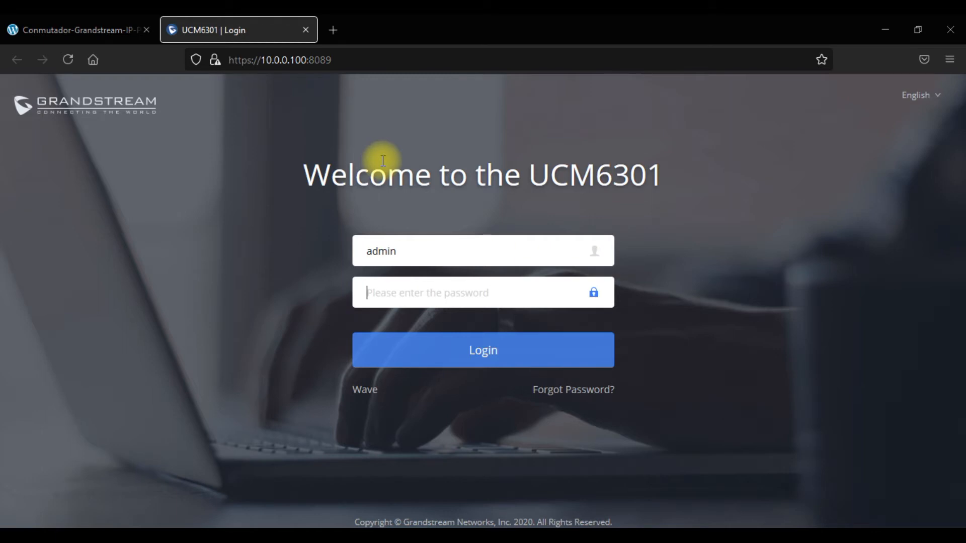
{"action": "type", "text": "adm"}
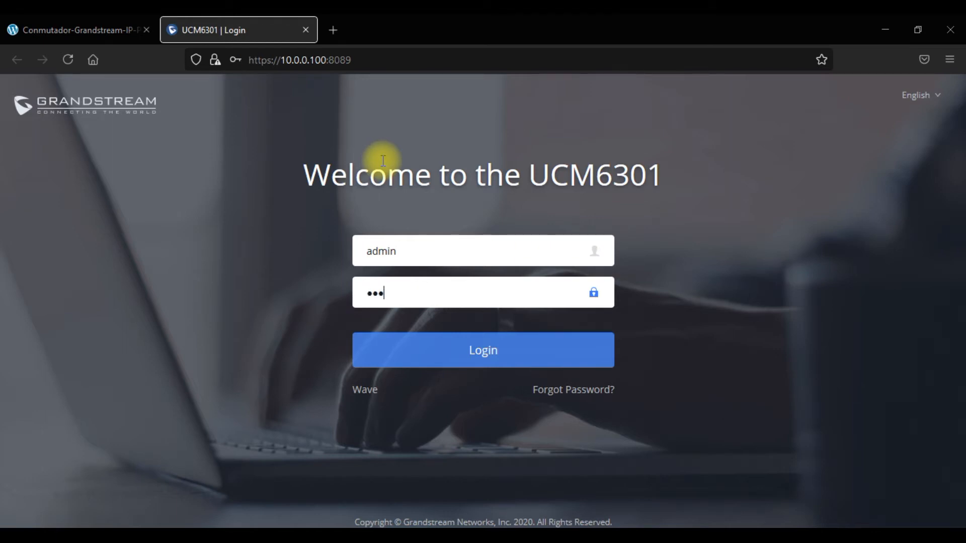
{"action": "type", "text": "in1234"}
{"action": "left_click", "coordinate": [494, 351]}
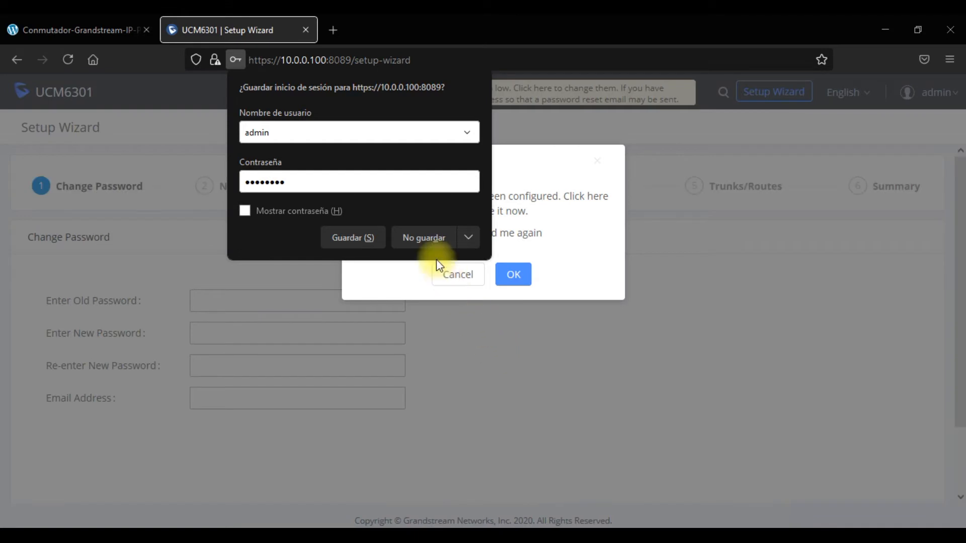
Decline saving the login, dismiss the emergency calling reminder, and quit the setup wizard.
{"action": "left_click", "coordinate": [426, 240]}
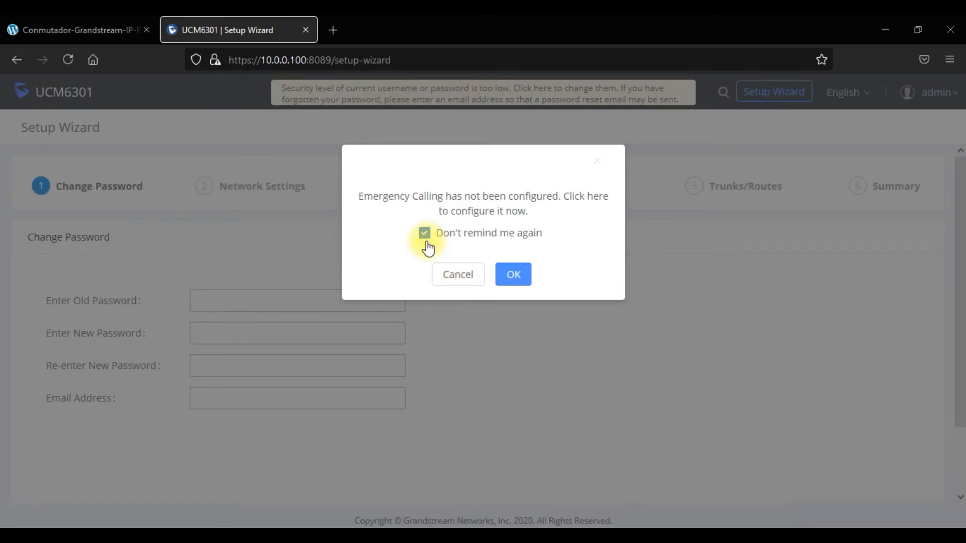
{"action": "left_click", "coordinate": [458, 276]}
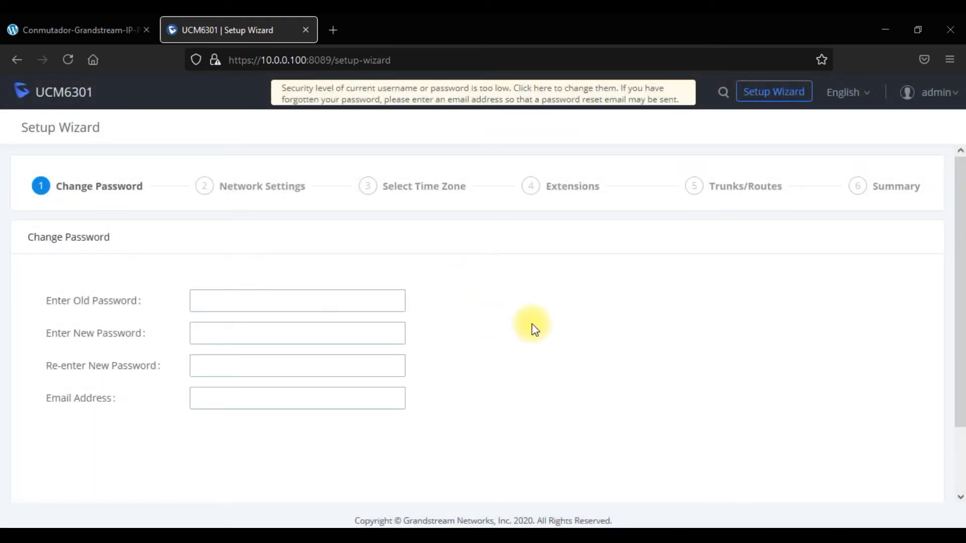
{"action": "scroll", "coordinate": [532, 324], "scroll_direction": "down", "scroll_amount": 2}
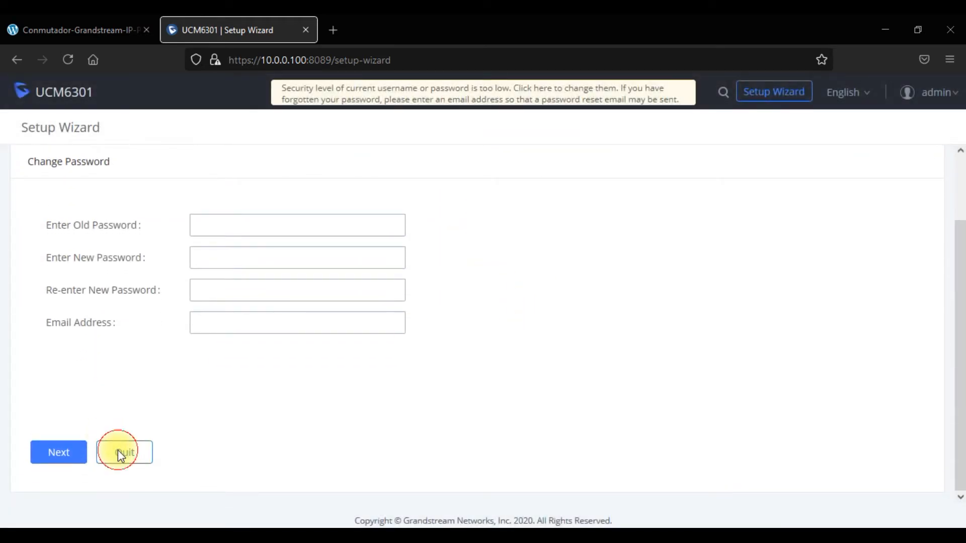
{"action": "left_click", "coordinate": [120, 453]}
{"action": "left_click", "coordinate": [514, 277]}
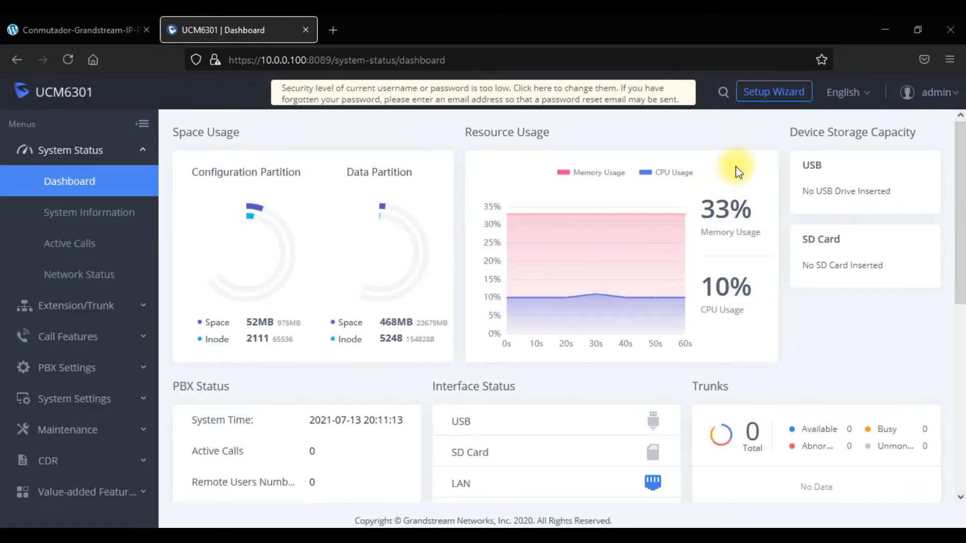
Switch the interface language from English to Español in the header dropdown.
{"action": "left_click", "coordinate": [840, 97]}
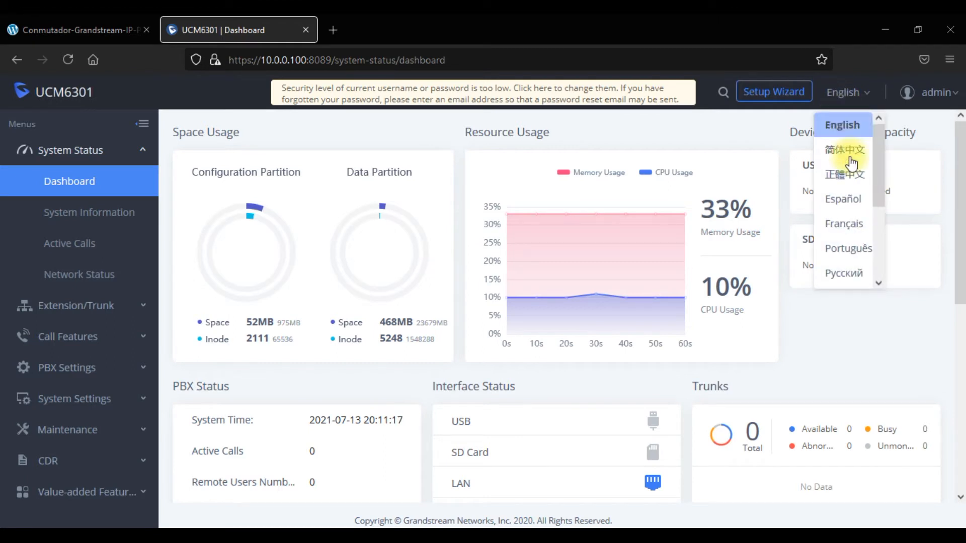
{"action": "left_click", "coordinate": [858, 201]}
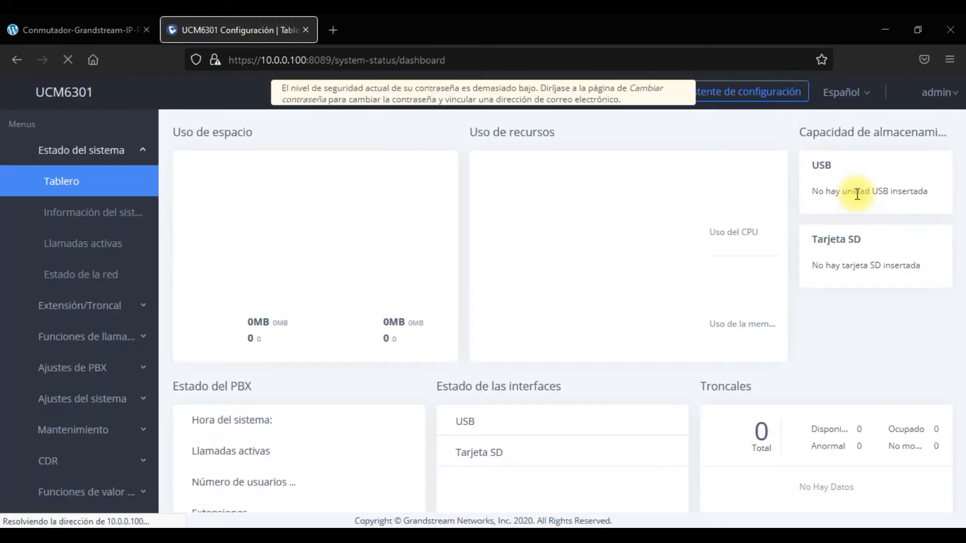
{"action": "left_click", "coordinate": [854, 101]}
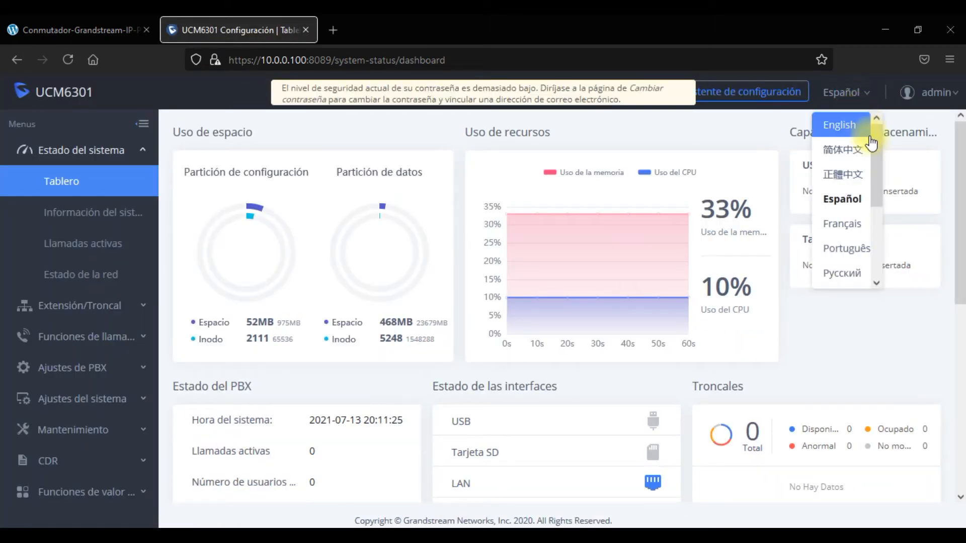
{"action": "left_click_drag", "start_coordinate": [874, 147], "coordinate": [881, 219]}
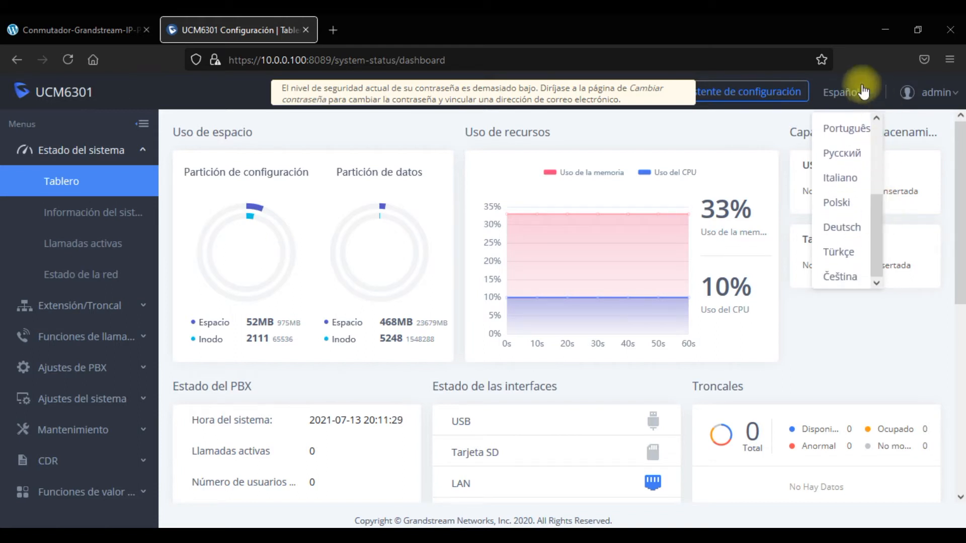
{"action": "left_click", "coordinate": [749, 121]}
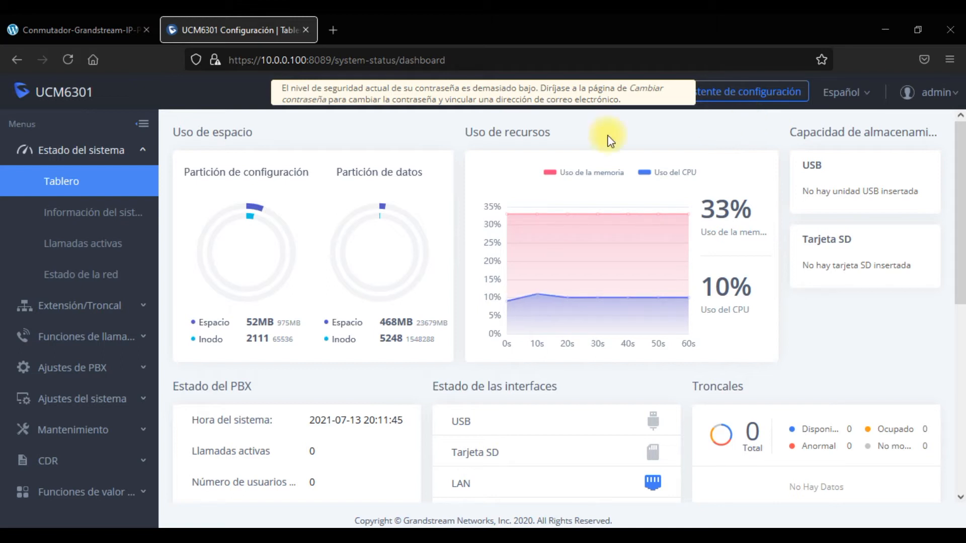
Collapse Estado del sistema and expand Ajustes del sistema in the sidebar.
{"action": "left_click", "coordinate": [133, 155]}
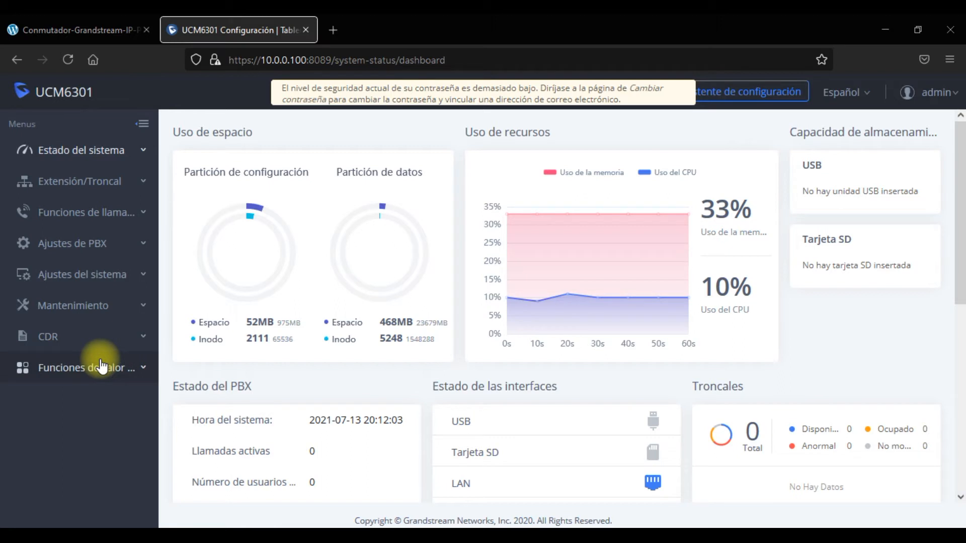
{"action": "left_click", "coordinate": [143, 371]}
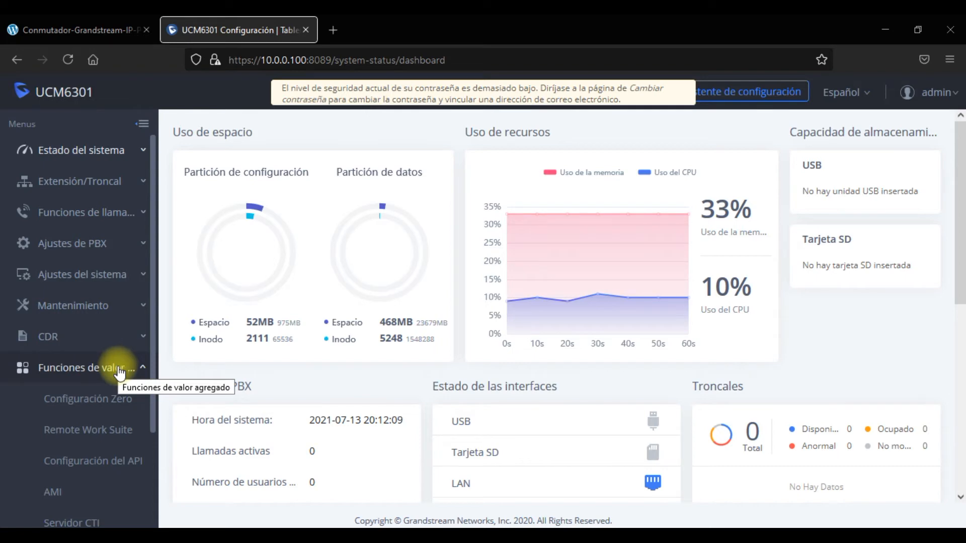
{"action": "left_click", "coordinate": [119, 370]}
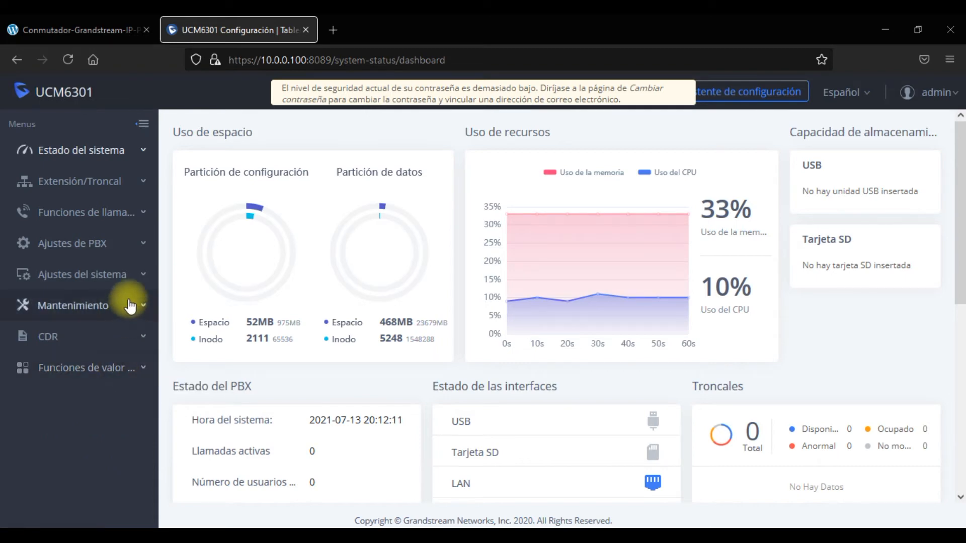
{"action": "left_click", "coordinate": [130, 281]}
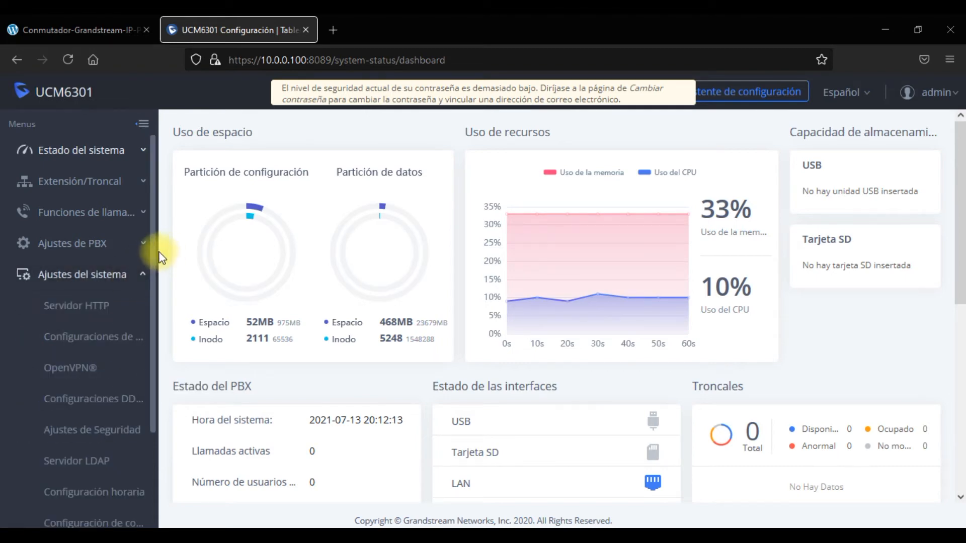
{"action": "left_click_drag", "start_coordinate": [152, 241], "coordinate": [152, 334]}
Set the Configuración horaria time zone to UTC-07:00 Etc/GMT+7, keeping pool.ntp.org.
{"action": "left_click", "coordinate": [116, 390]}
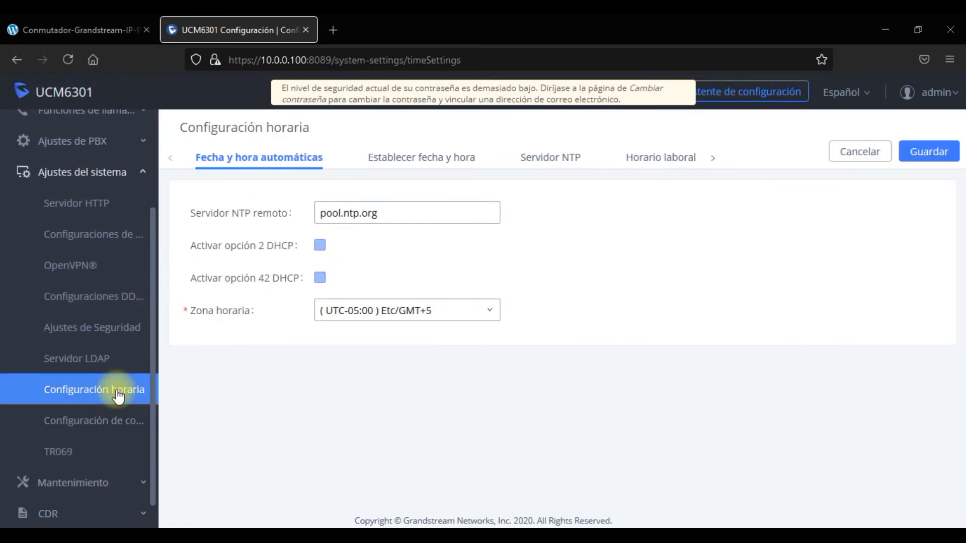
{"action": "left_click", "coordinate": [403, 315]}
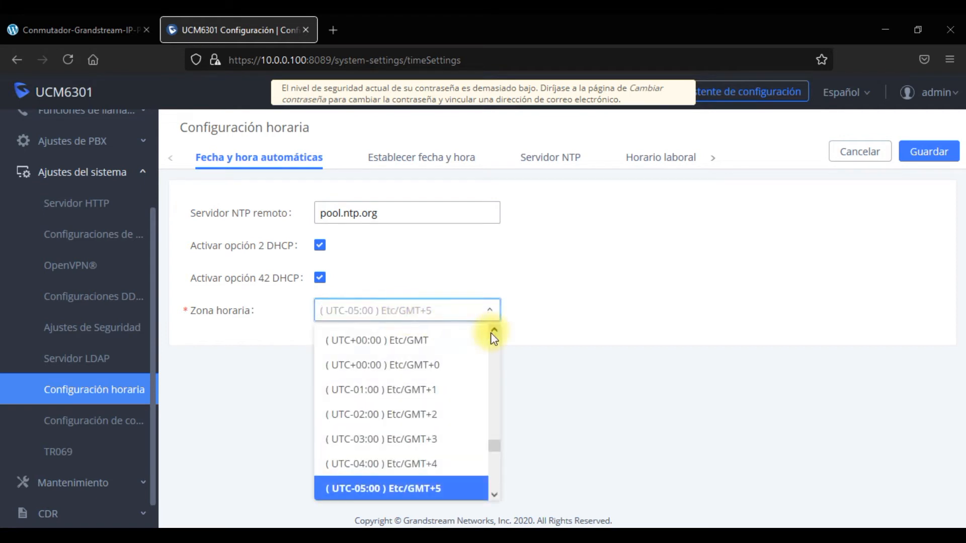
{"action": "left_click", "coordinate": [495, 495]}
{"action": "left_click", "coordinate": [495, 495]}
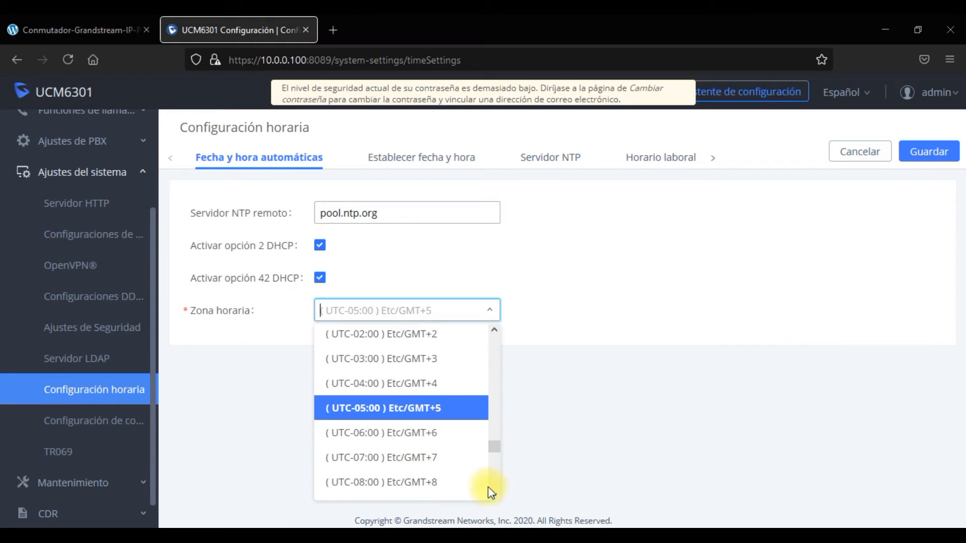
{"action": "left_click", "coordinate": [448, 466]}
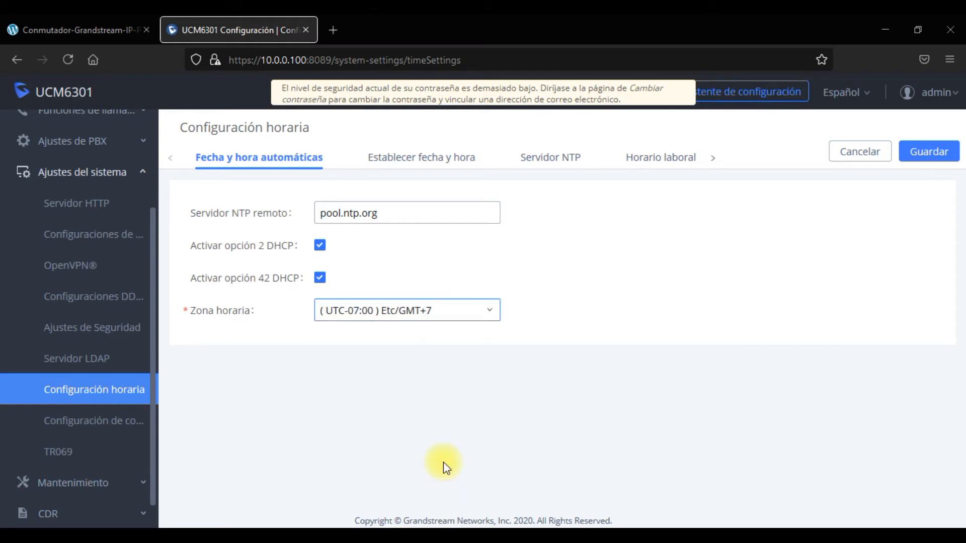
Save the time settings and expand Extensión/Troncal in place of Ajustes del sistema.
{"action": "left_click", "coordinate": [930, 152]}
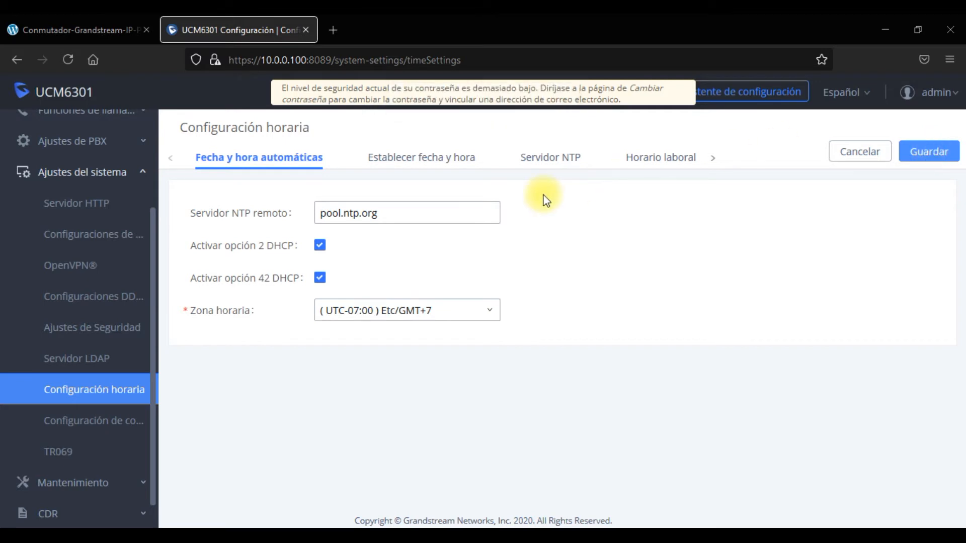
{"action": "left_click", "coordinate": [83, 176]}
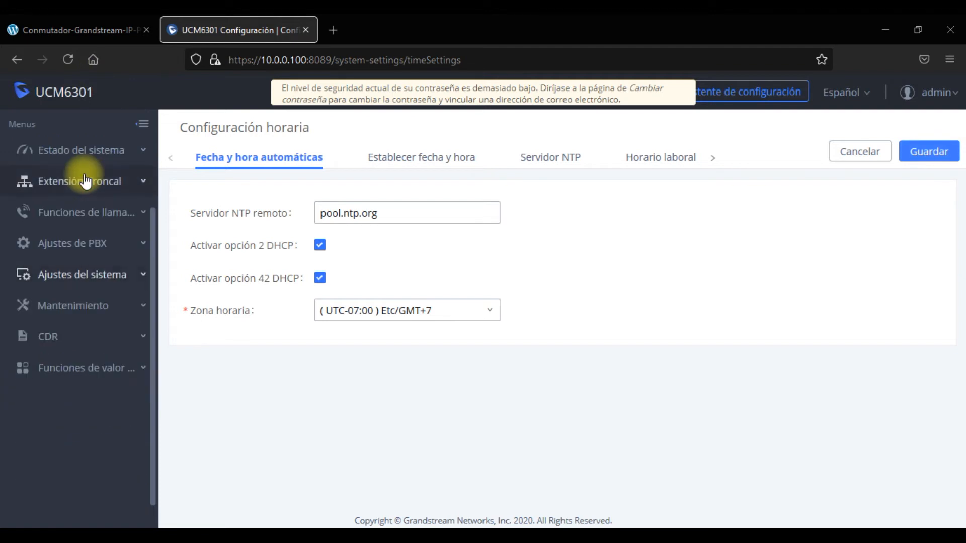
{"action": "left_click", "coordinate": [99, 183]}
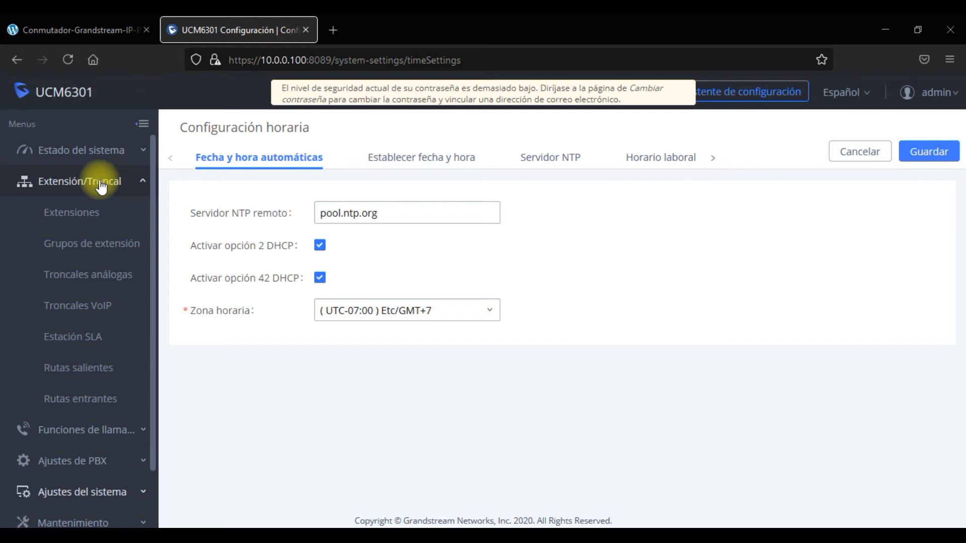
Start a new extension 1000, keeping Interno privilege and setting Buzón de voz to Desactivar.
{"action": "left_click", "coordinate": [107, 213]}
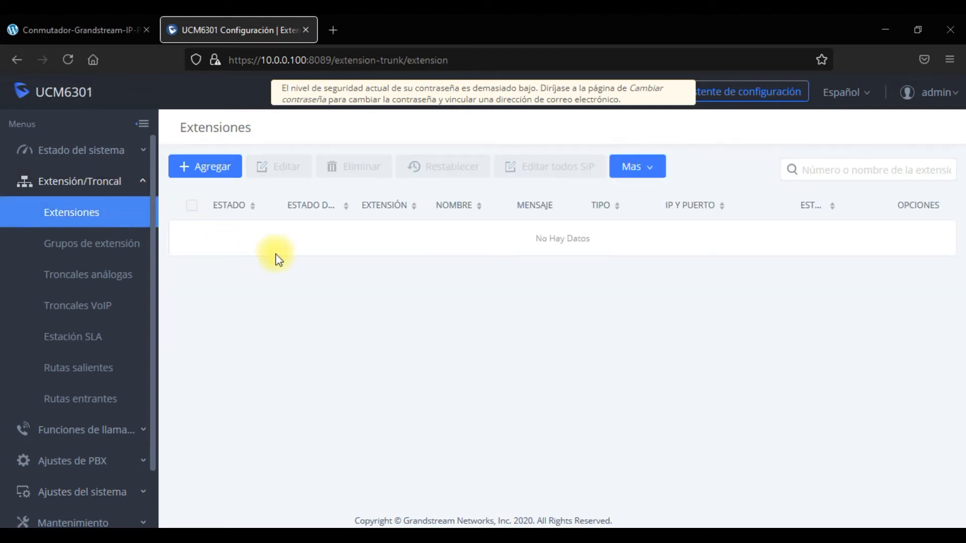
{"action": "left_click", "coordinate": [218, 171]}
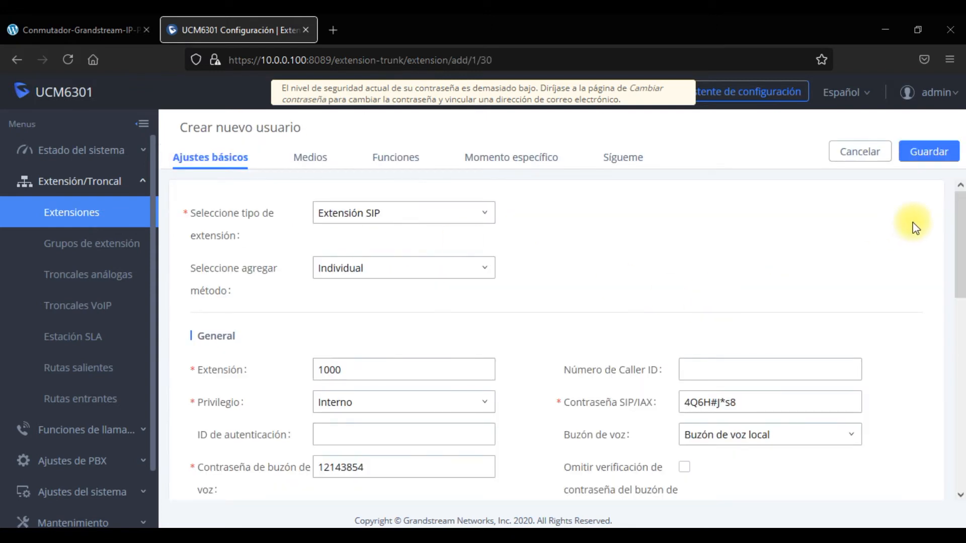
{"action": "scroll", "coordinate": [959, 231], "scroll_direction": "down", "scroll_amount": 2}
{"action": "left_click_drag", "start_coordinate": [961, 247], "coordinate": [961, 274]}
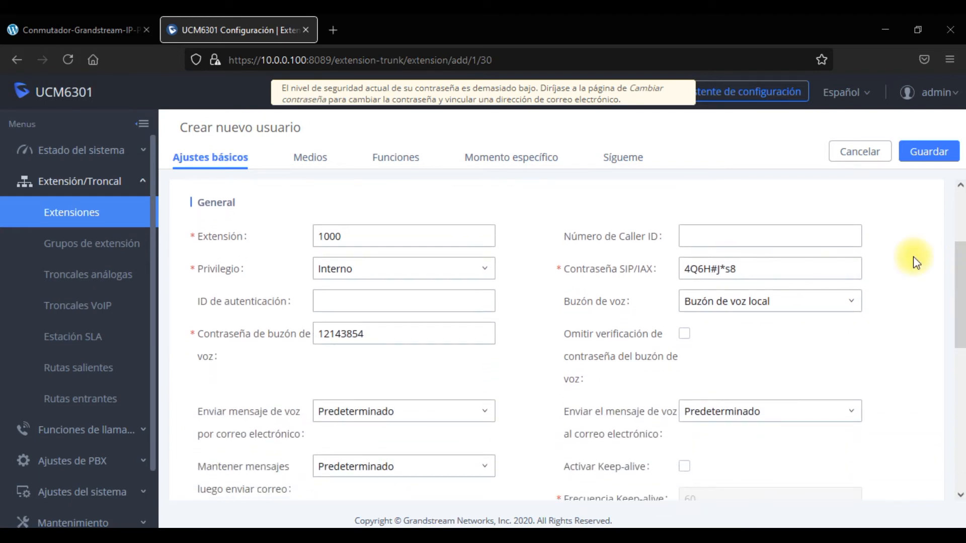
{"action": "left_click", "coordinate": [485, 272]}
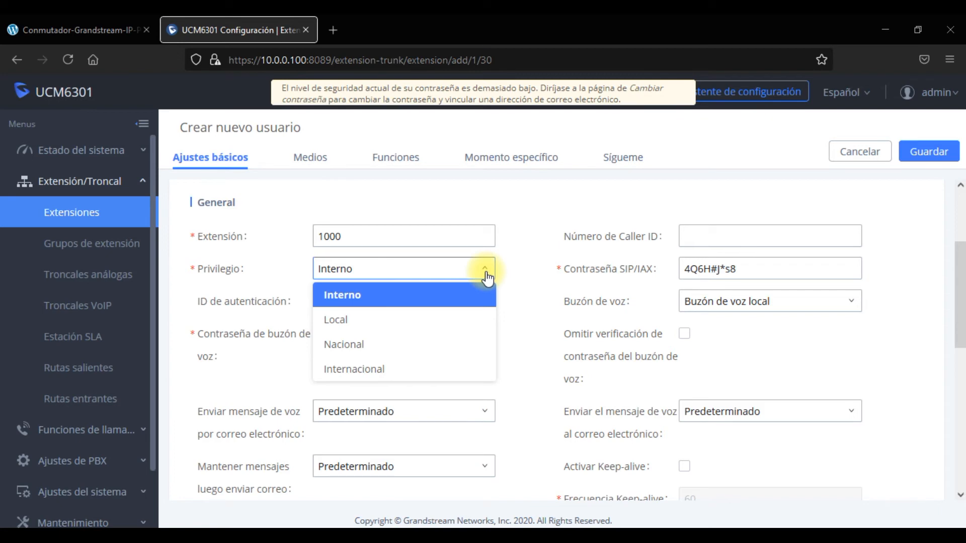
{"action": "left_click", "coordinate": [729, 306]}
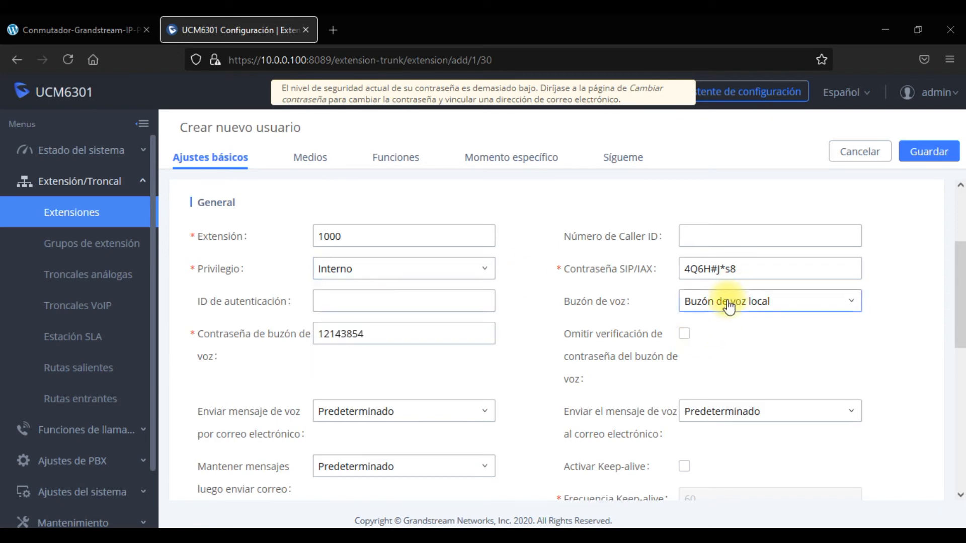
{"action": "left_click", "coordinate": [717, 328]}
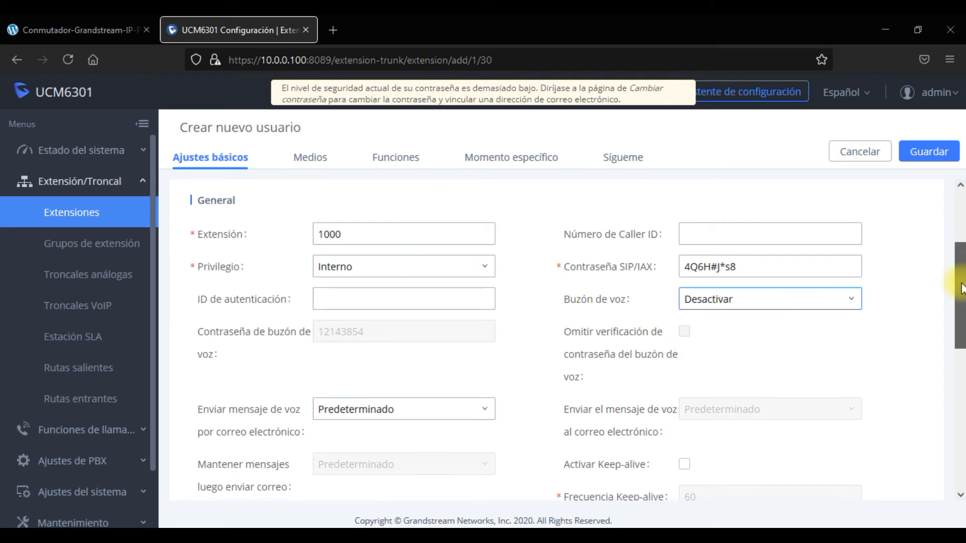
{"action": "left_click_drag", "start_coordinate": [961, 279], "coordinate": [962, 333]}
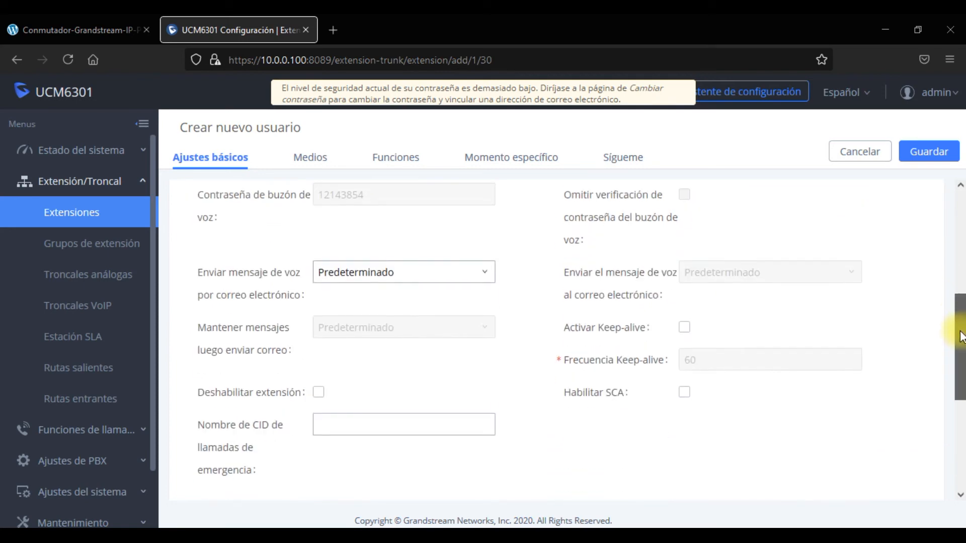
Set voicemail-by-email to No and language to Español, then save extension 1000.
{"action": "left_click", "coordinate": [467, 277]}
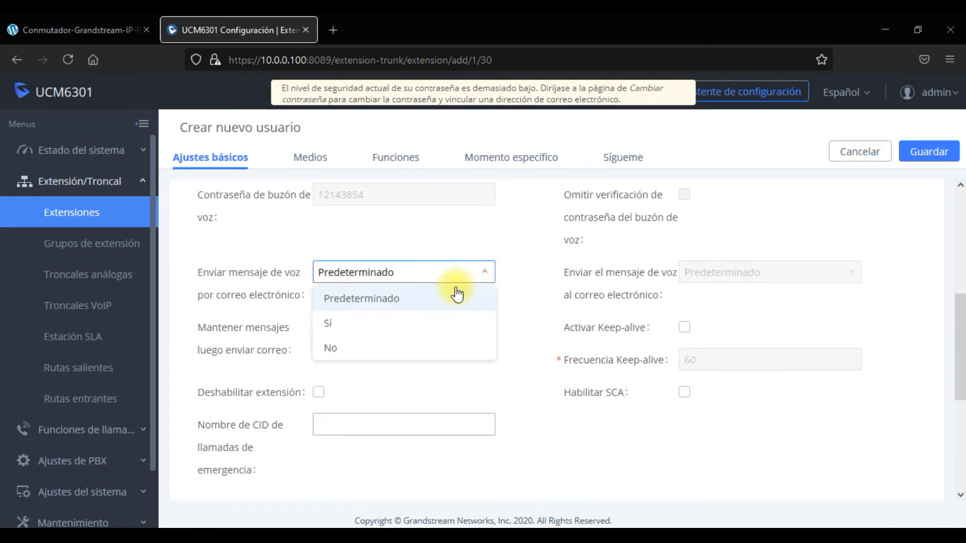
{"action": "left_click", "coordinate": [362, 347]}
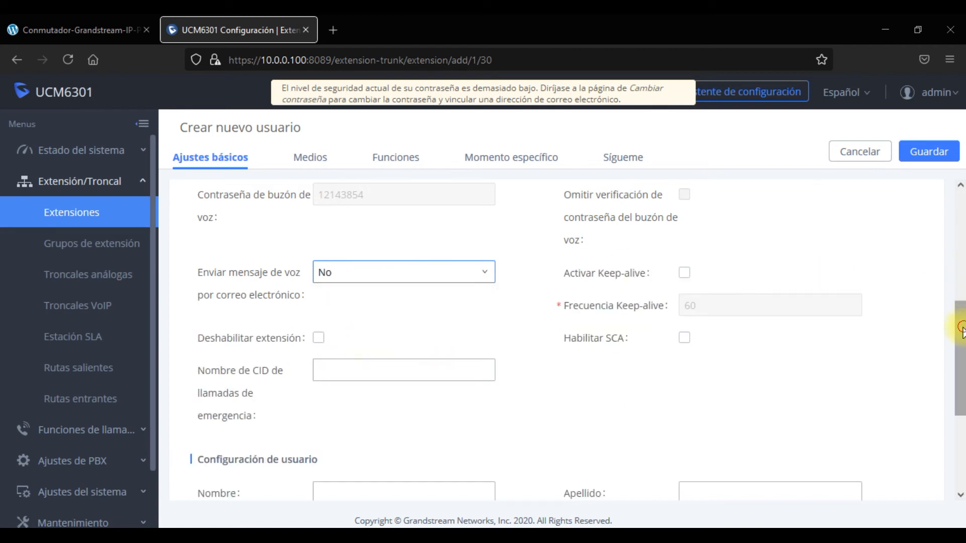
{"action": "left_click_drag", "start_coordinate": [959, 323], "coordinate": [964, 400]}
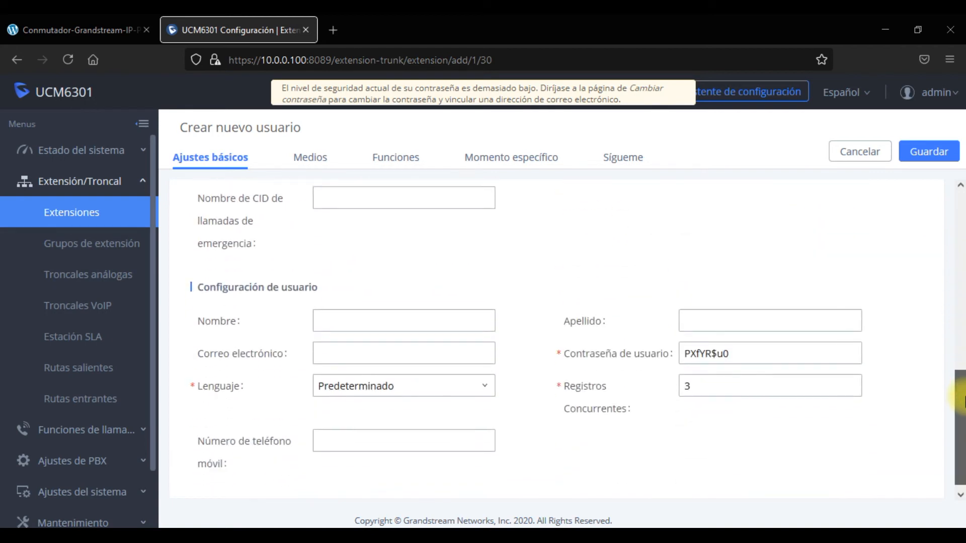
{"action": "left_click", "coordinate": [414, 397]}
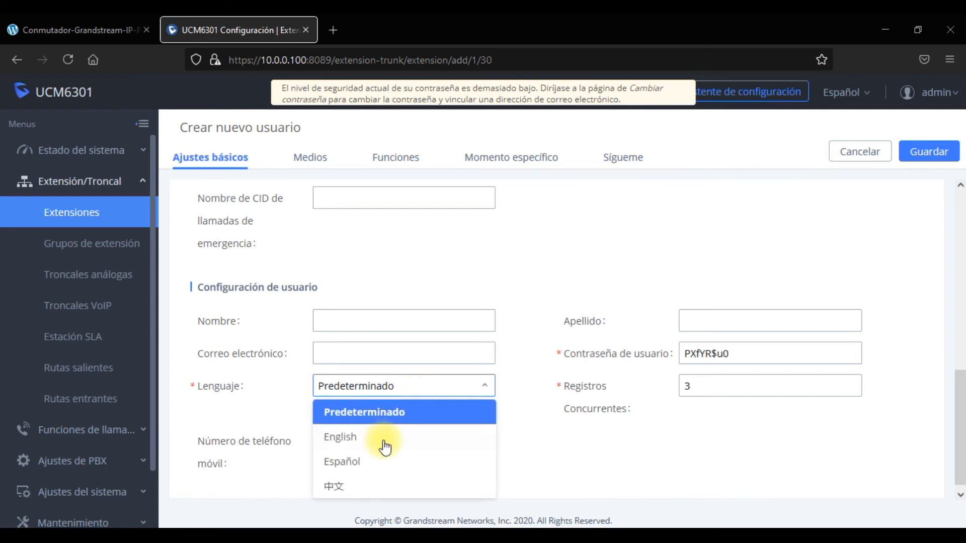
{"action": "left_click", "coordinate": [376, 467]}
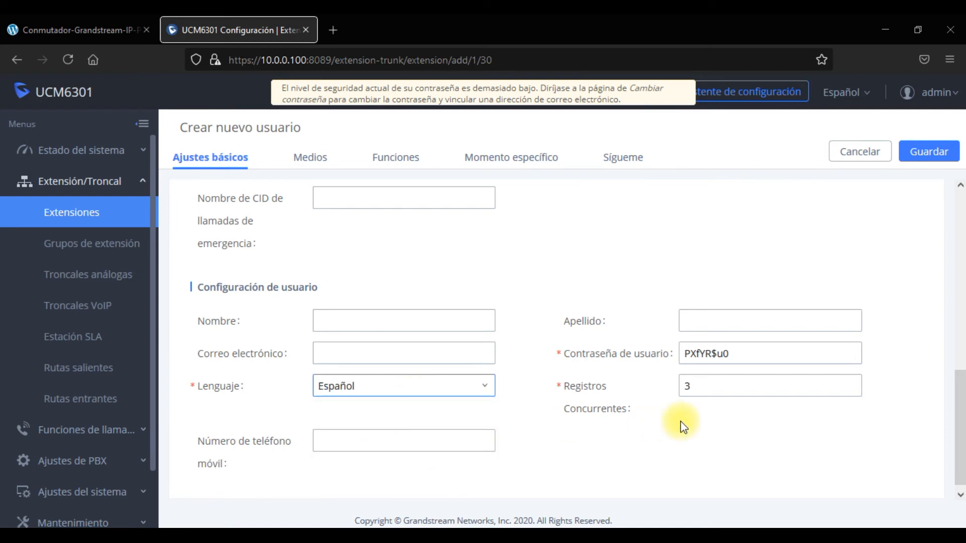
{"action": "left_click", "coordinate": [930, 157]}
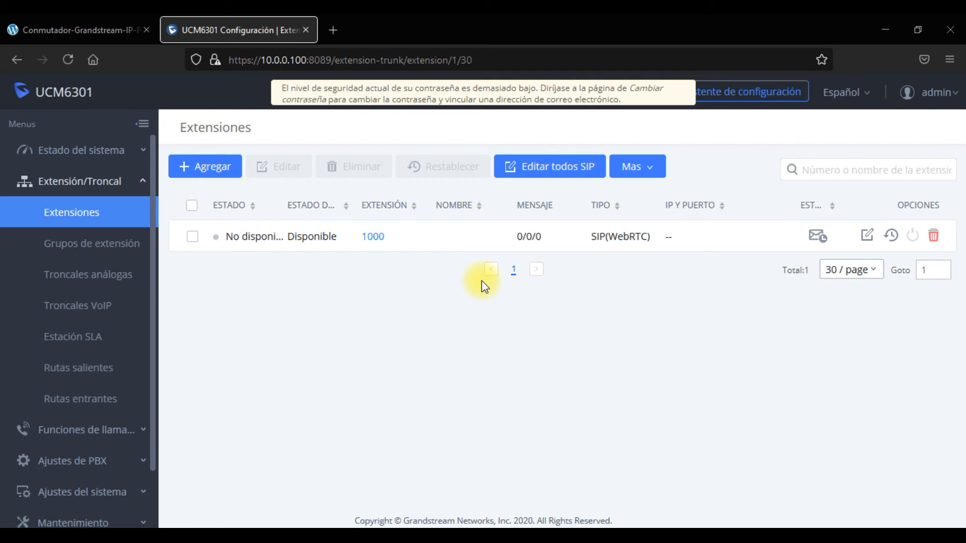
Create and save extension group 'Casa' with extension 1000 as its only member.
{"action": "left_click", "coordinate": [92, 246]}
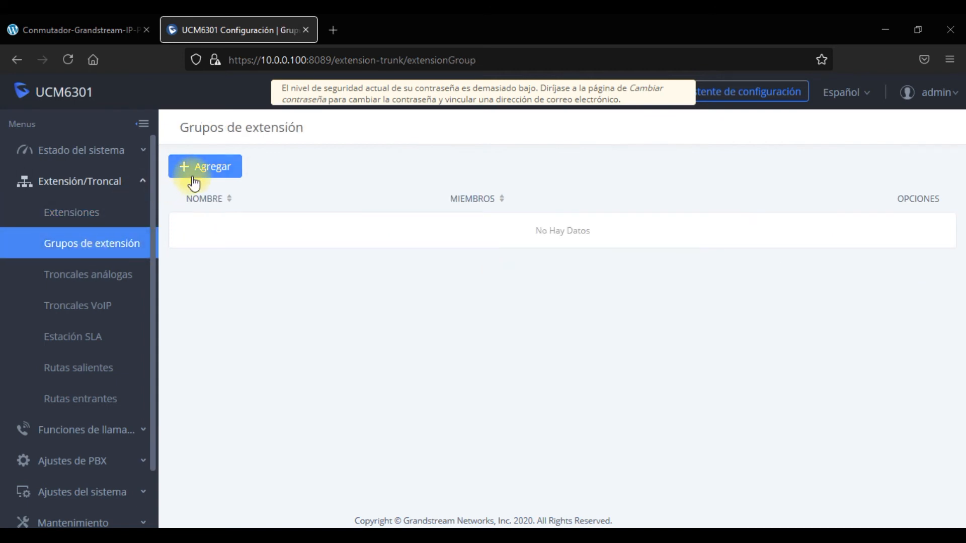
{"action": "left_click", "coordinate": [210, 167]}
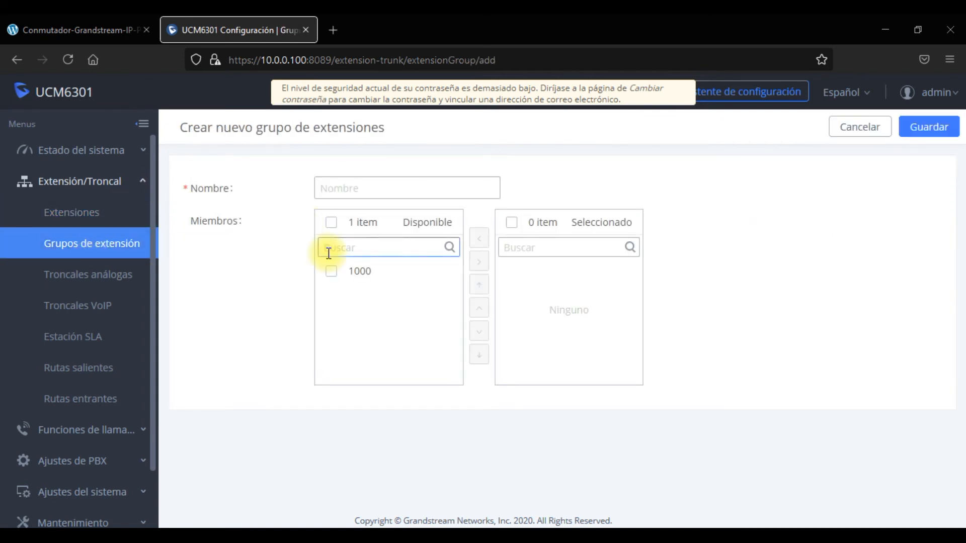
{"action": "left_click", "coordinate": [395, 188]}
{"action": "type", "text": "Casa"}
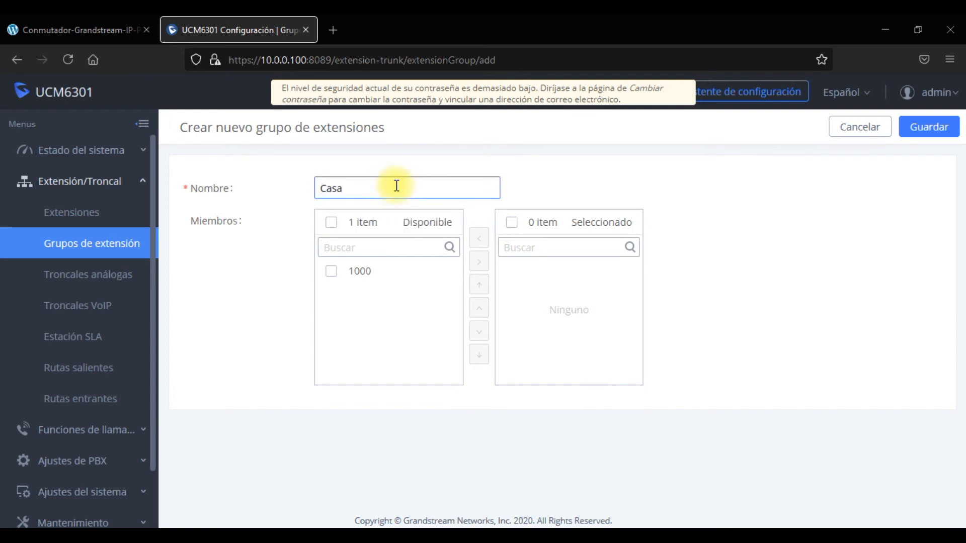
{"action": "left_click", "coordinate": [331, 271]}
{"action": "left_click", "coordinate": [475, 260]}
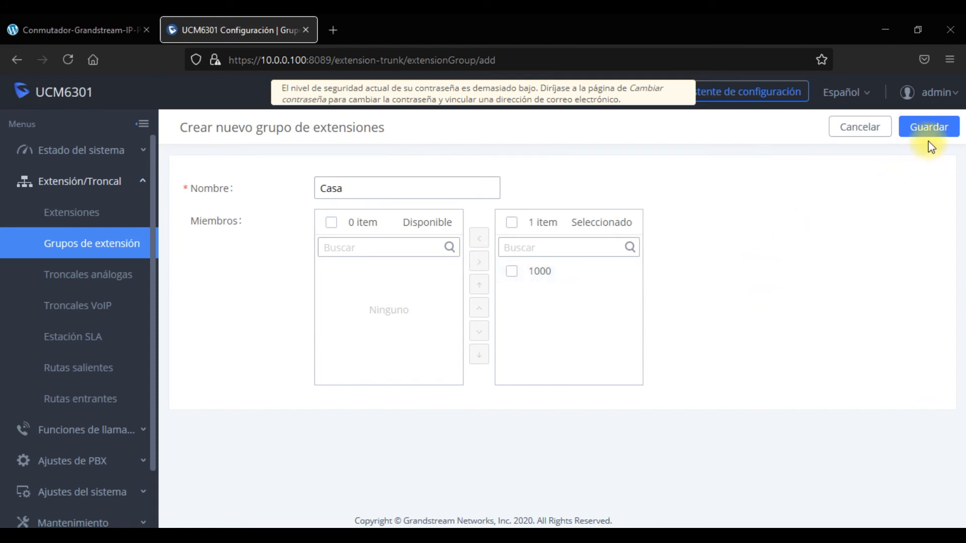
{"action": "left_click", "coordinate": [930, 127]}
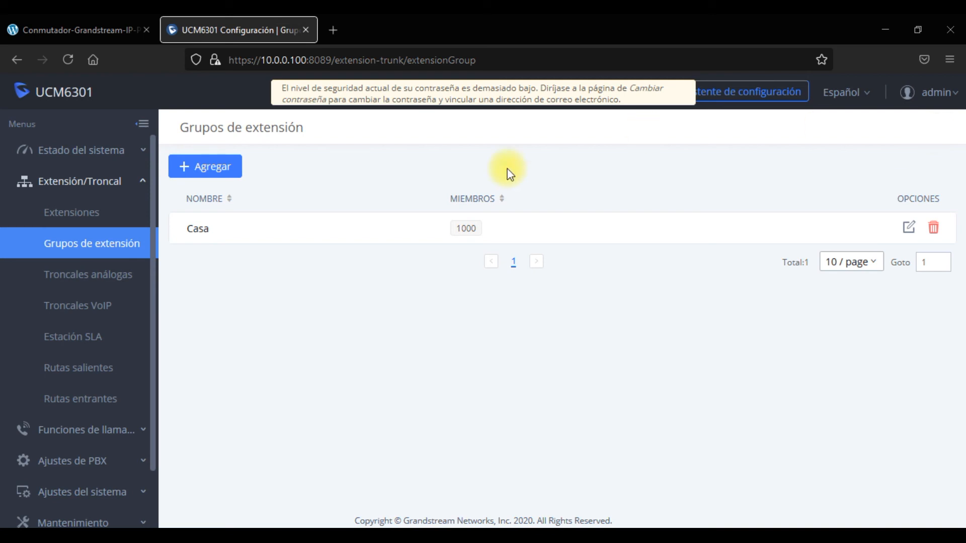
Go through Troncales análogas to Troncales VoIP, then collapse the Extensión/Troncal menu.
{"action": "left_click", "coordinate": [108, 283]}
{"action": "left_click", "coordinate": [98, 303]}
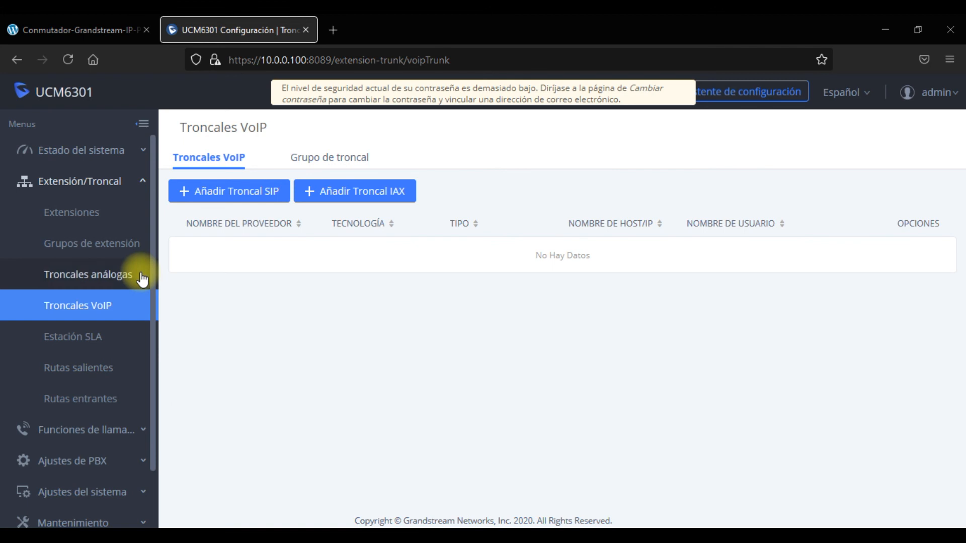
{"action": "left_click", "coordinate": [121, 193]}
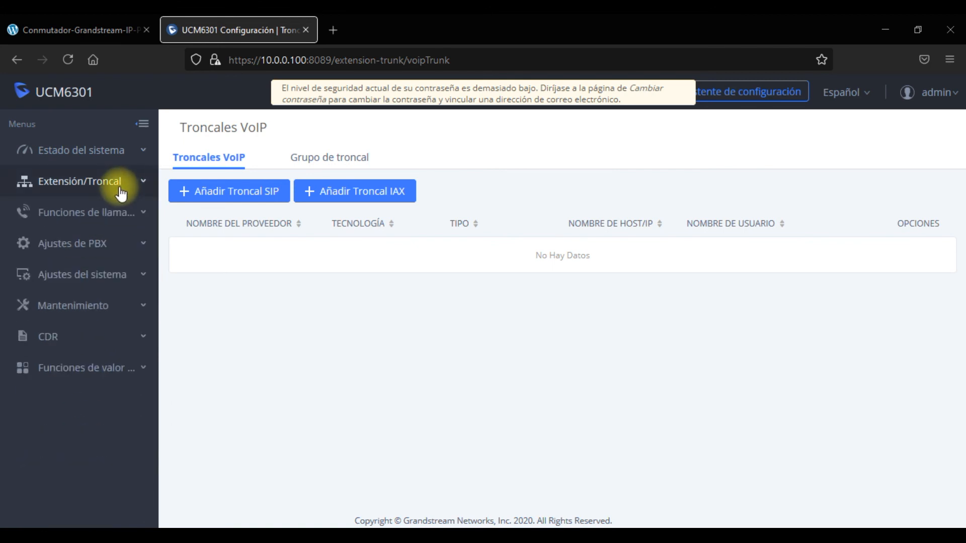